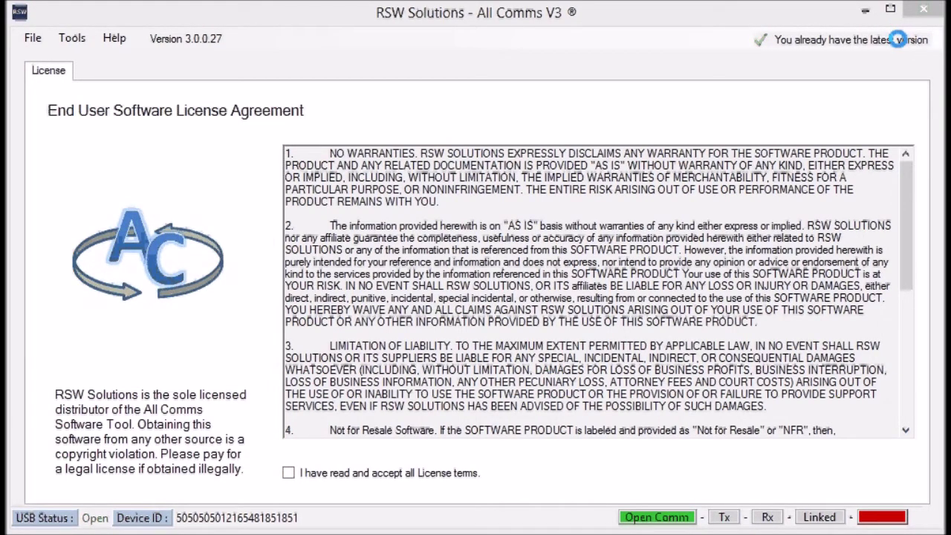
# Accept the license terms and open the Body Module Debug functions for the MKIII Range Rover.
pyautogui.rightClick(898, 40)
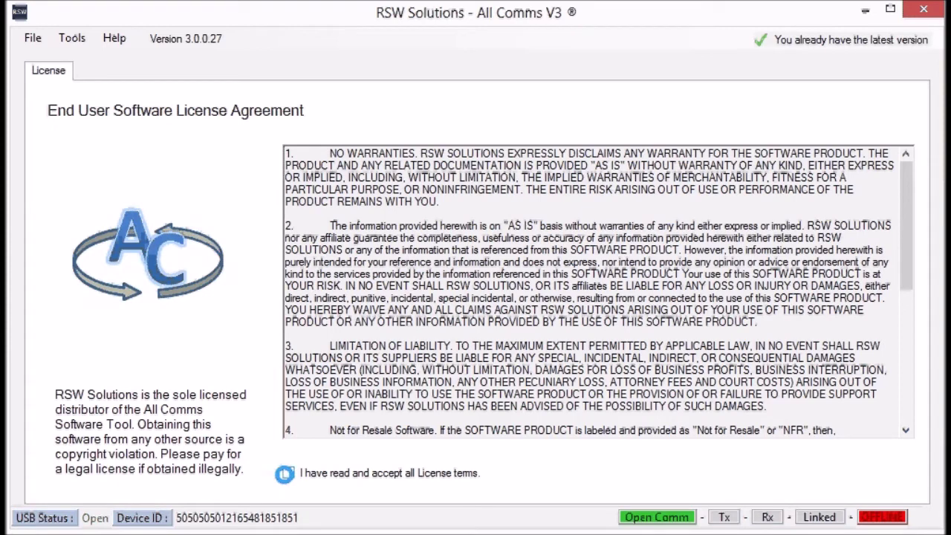
pyautogui.click(284, 473)
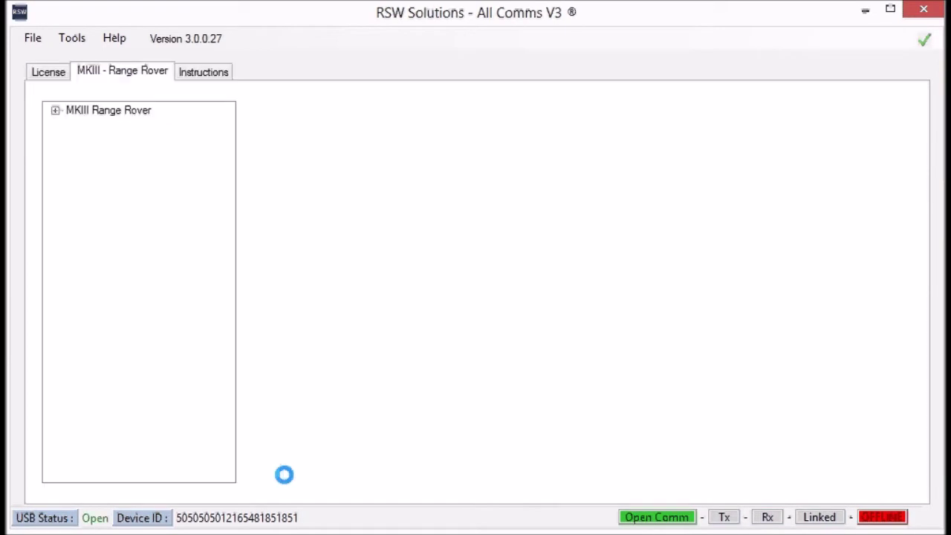
pyautogui.click(55, 109)
pyautogui.click(73, 140)
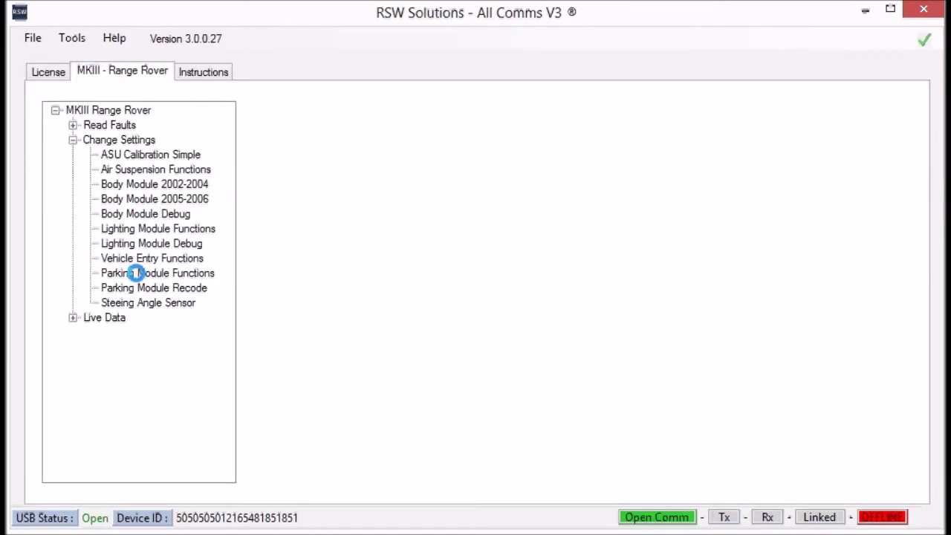
pyautogui.click(153, 213)
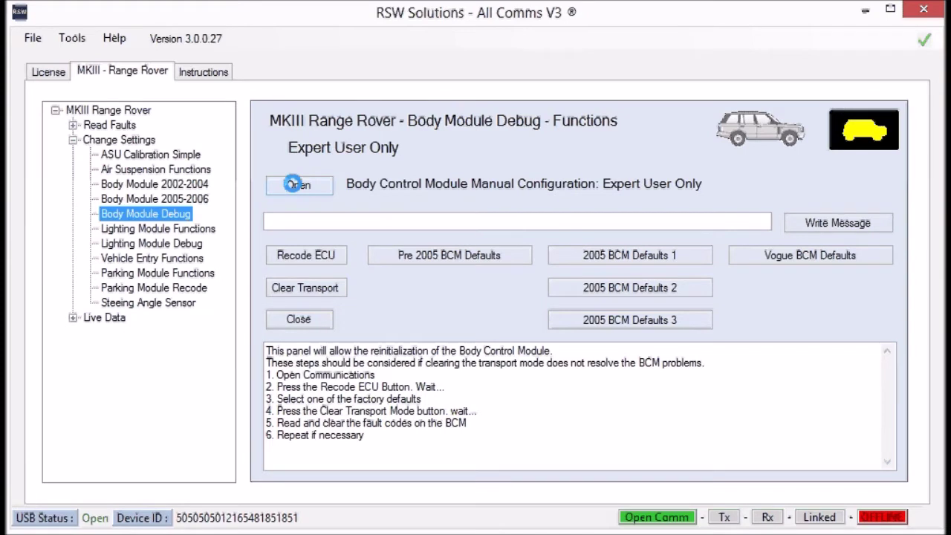
# Read the current configuration from the body control module and close the diagnostic session.
pyautogui.click(297, 184)
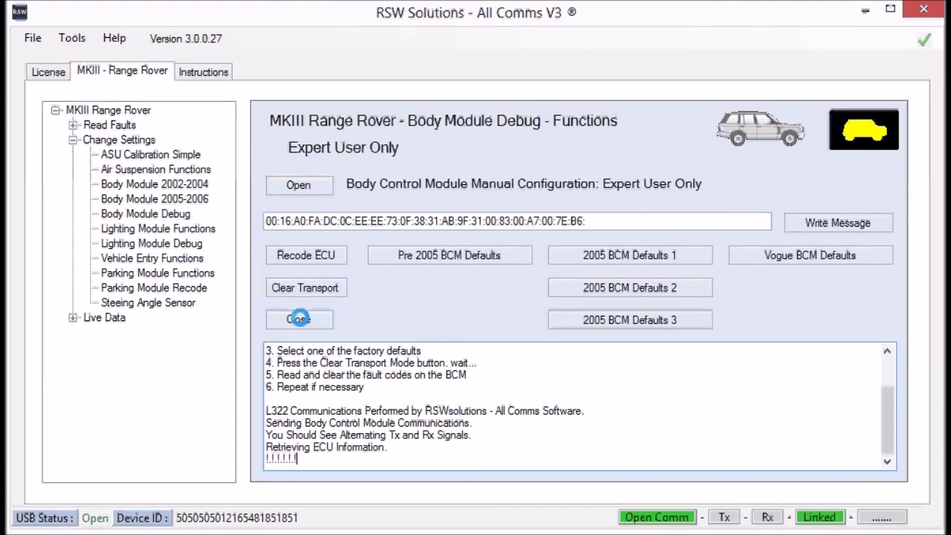
pyautogui.click(297, 318)
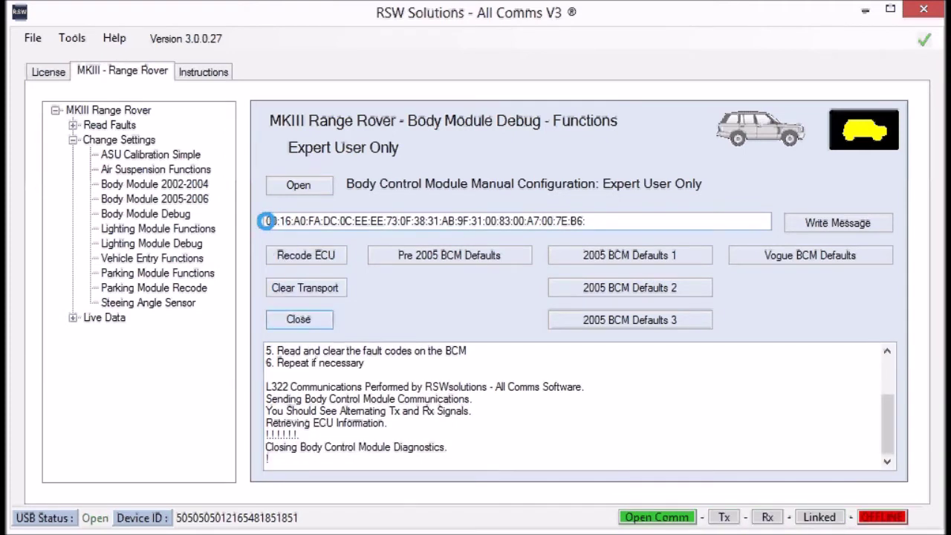
# Examine the structure of the configuration string: the leading bytes 00, 16 and A0, and the data from FA to 7E.
pyautogui.click(267, 220)
pyautogui.click(270, 220)
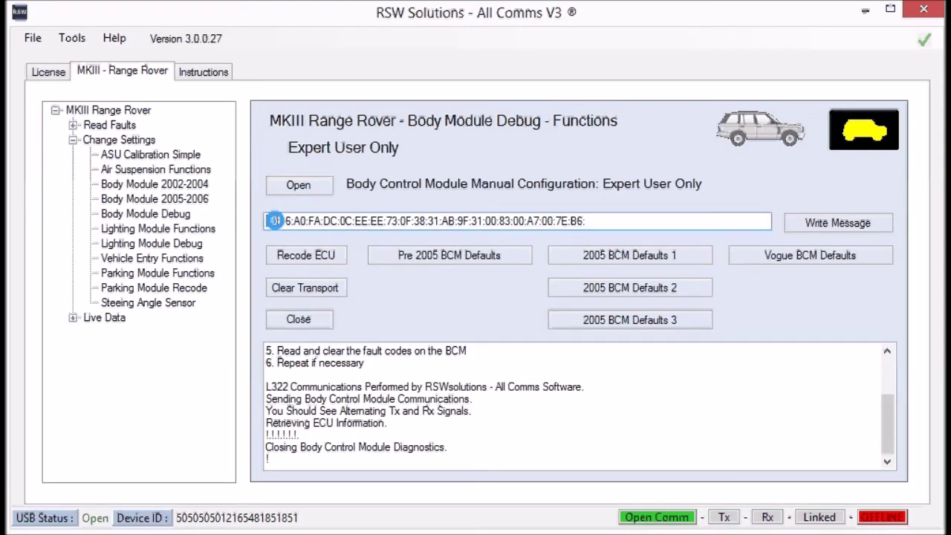
pyautogui.moveTo(274, 220)
pyautogui.mouseDown()
pyautogui.moveTo(290, 219)
pyautogui.moveTo(284, 226)
pyautogui.mouseUp()
pyautogui.moveTo(293, 221); pyautogui.dragTo(306, 223)
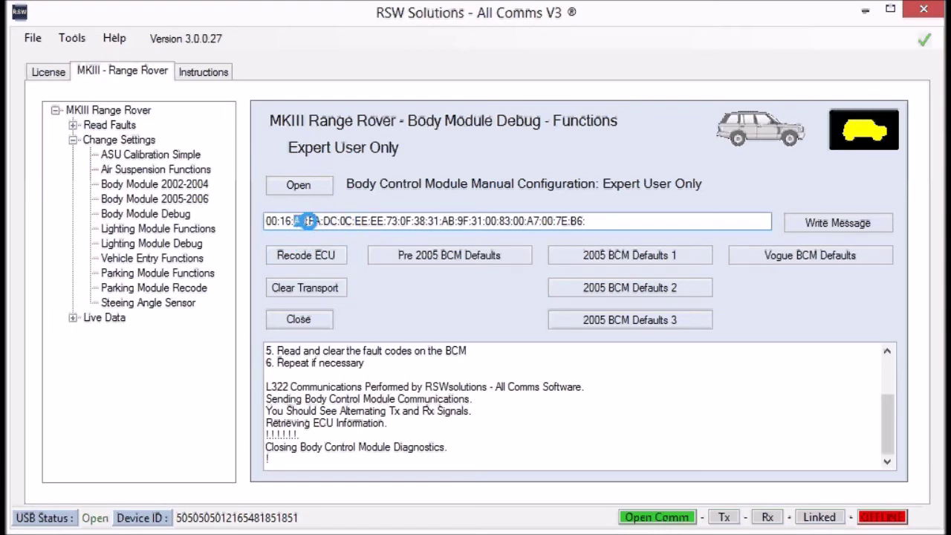
pyautogui.moveTo(308, 220); pyautogui.dragTo(568, 221)
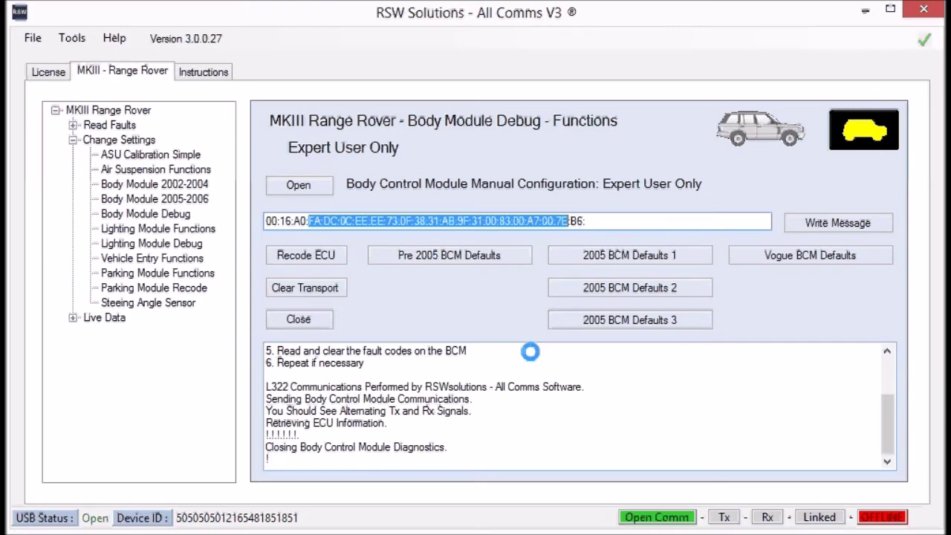
# Review the Body Module 2002-2004 and 2005-2006 settings and return to Body Module Debug.
pyautogui.click(182, 184)
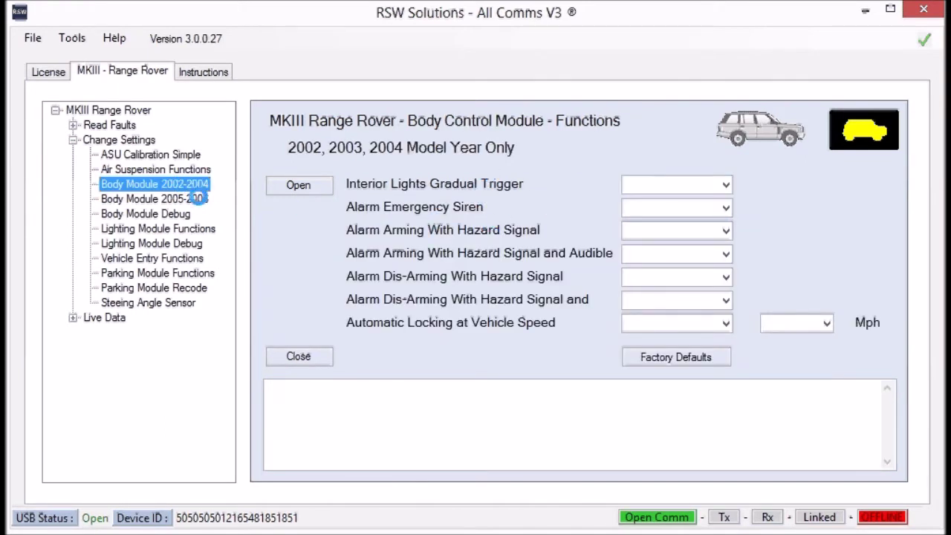
pyautogui.click(202, 198)
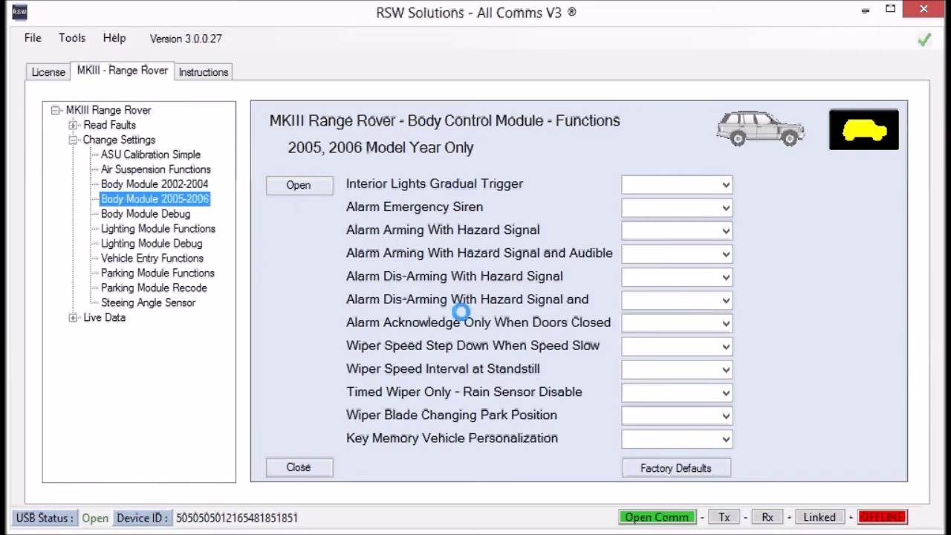
pyautogui.click(179, 214)
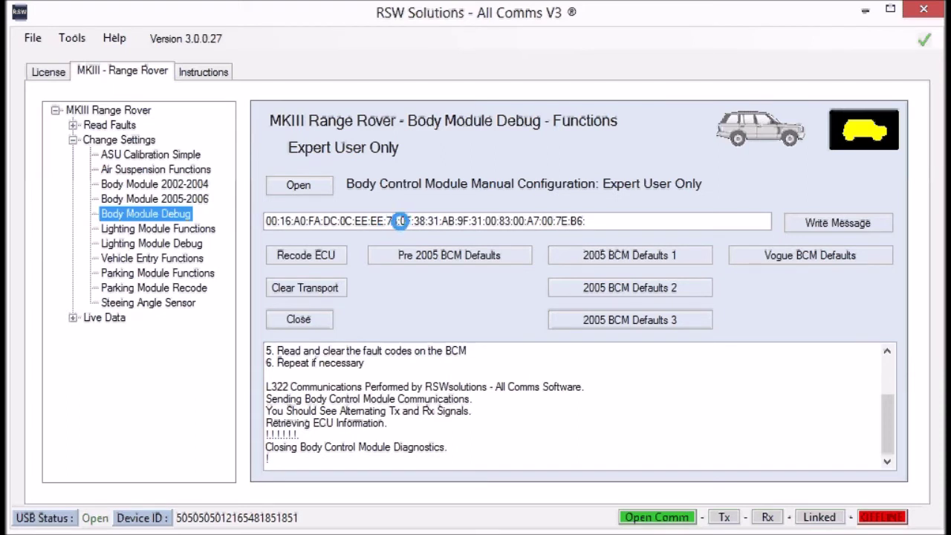
# Highlight the byte 31 between 38 and AB in the configuration string.
pyautogui.click(406, 221)
pyautogui.doubleClick(416, 221)
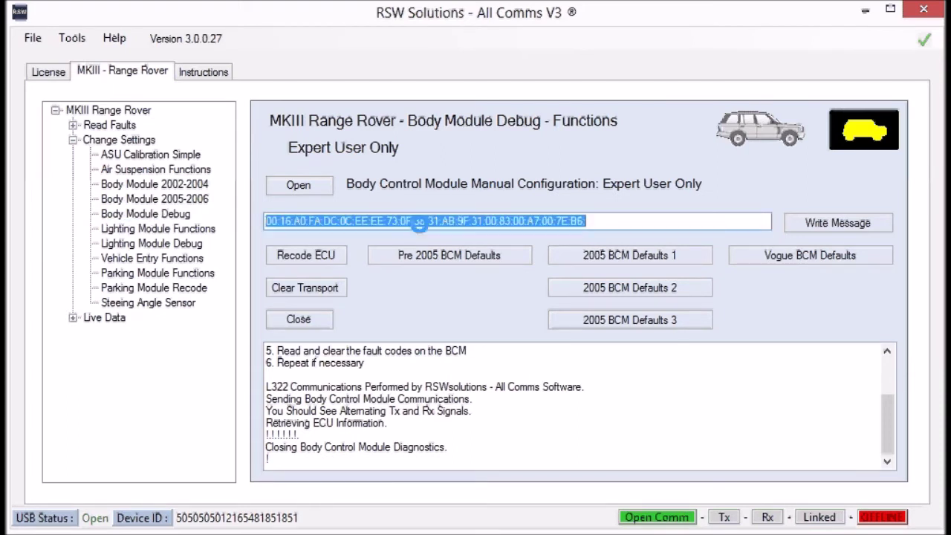
pyautogui.click(419, 221)
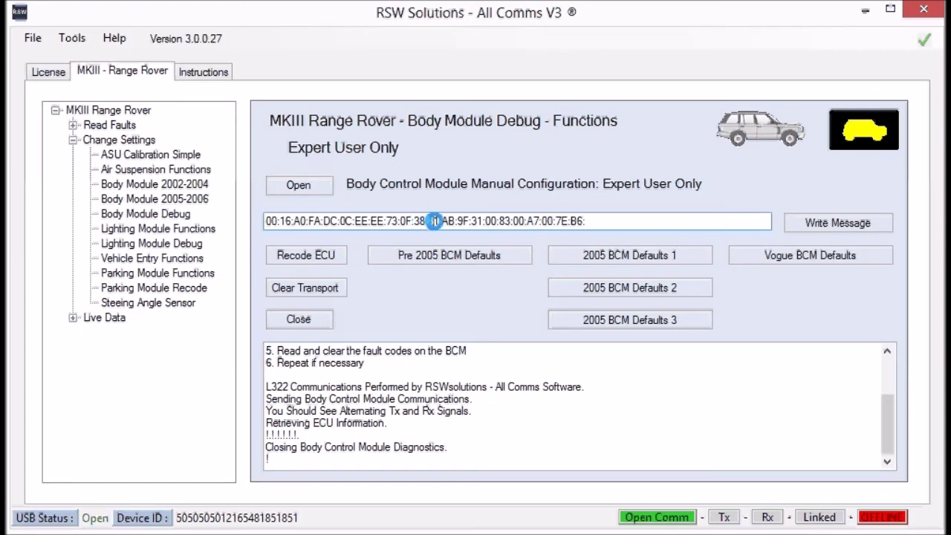
pyautogui.doubleClick(434, 221)
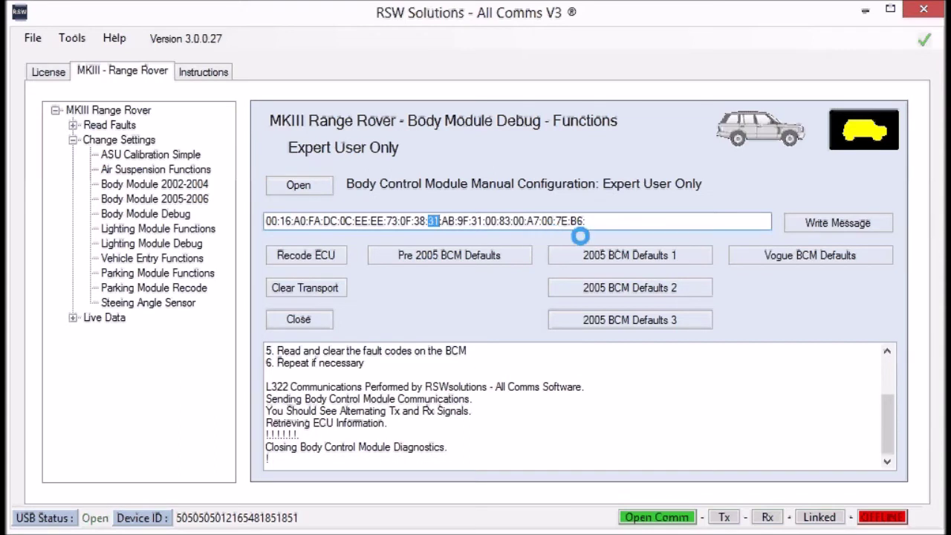
# View the stored logs, sort them by modification date with the newest first, and open Defaults_2_10_2017.log.
pyautogui.click(72, 40)
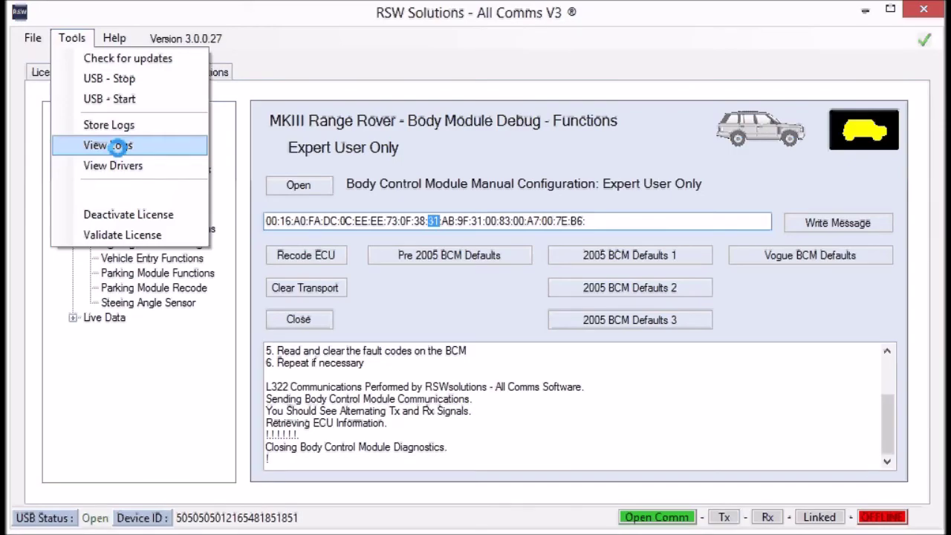
pyautogui.click(111, 146)
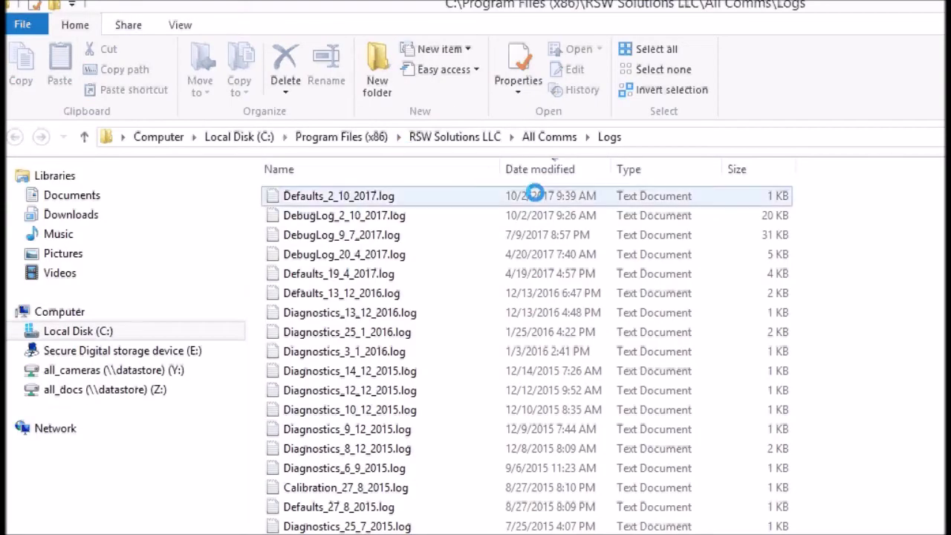
pyautogui.click(538, 169)
pyautogui.click(537, 169)
pyautogui.click(349, 195)
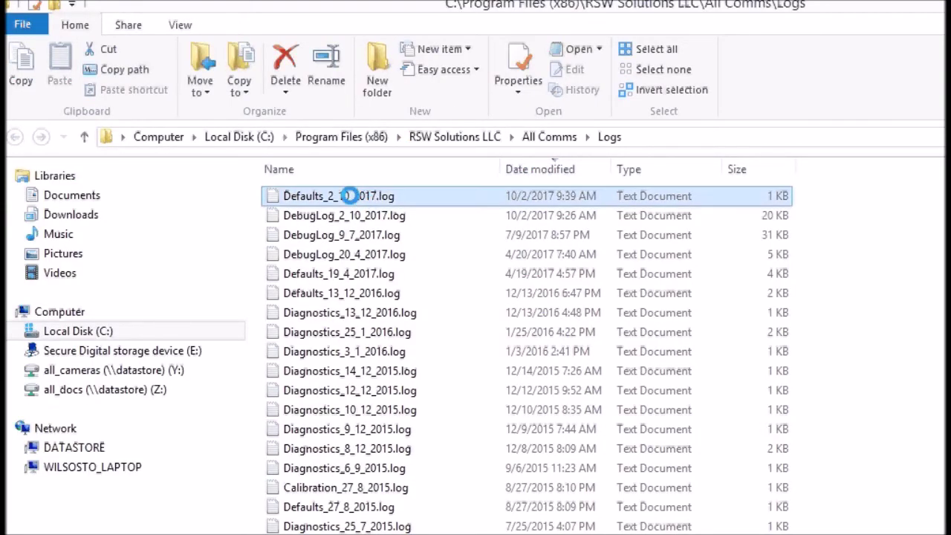
pyautogui.doubleClick(349, 196)
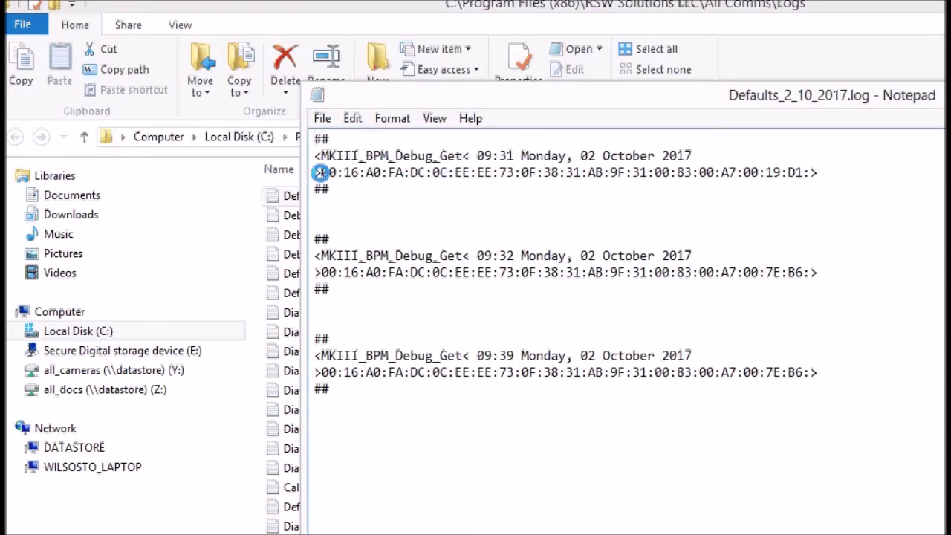
# Try to write the 09:31 log entry's string, ending 00:19:D1, to the body control module in All Comms, and close the session.
pyautogui.moveTo(320, 172); pyautogui.dragTo(813, 171)
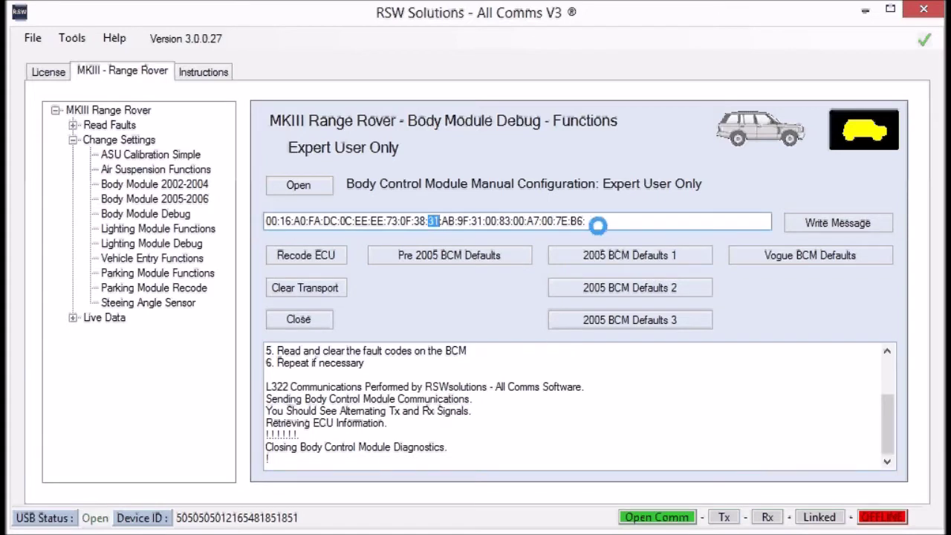
pyautogui.moveTo(600, 220); pyautogui.dragTo(233, 219)
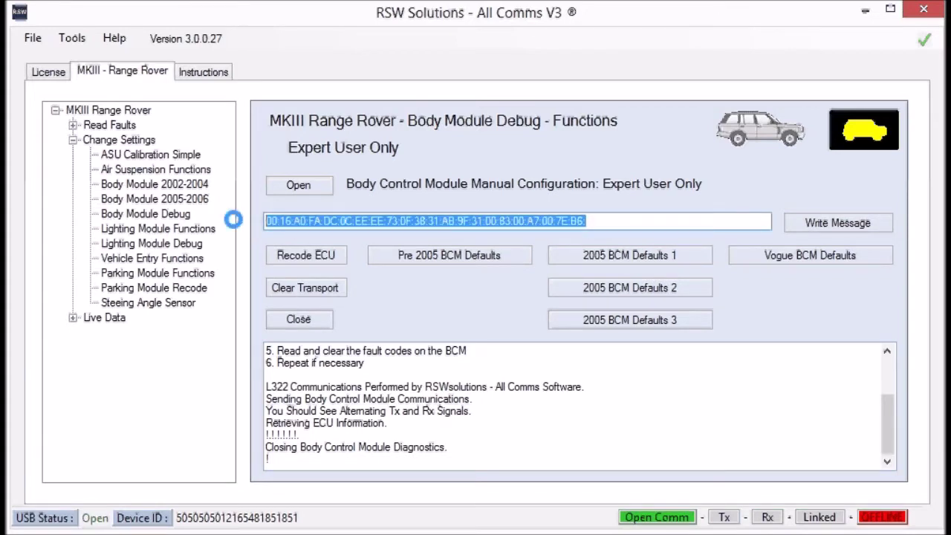
pyautogui.click(298, 185)
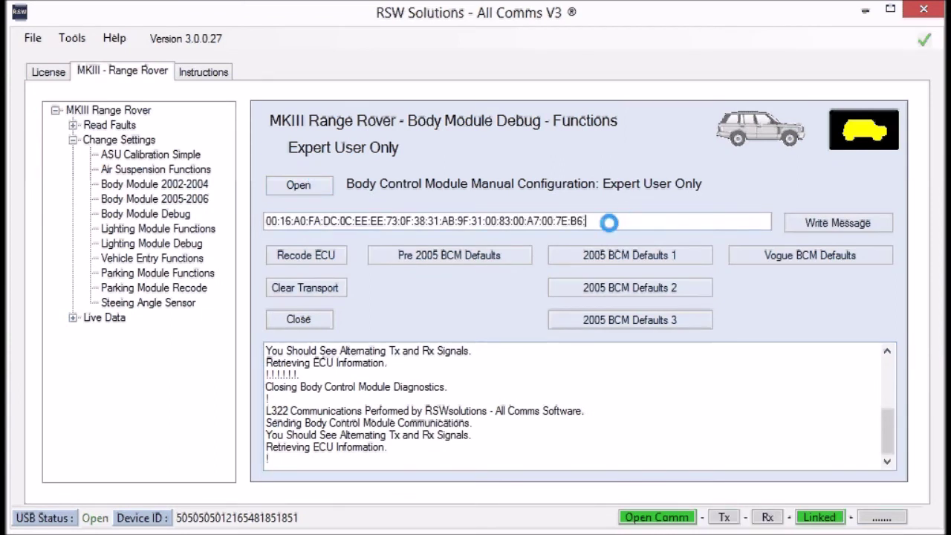
pyautogui.moveTo(608, 222); pyautogui.dragTo(272, 191)
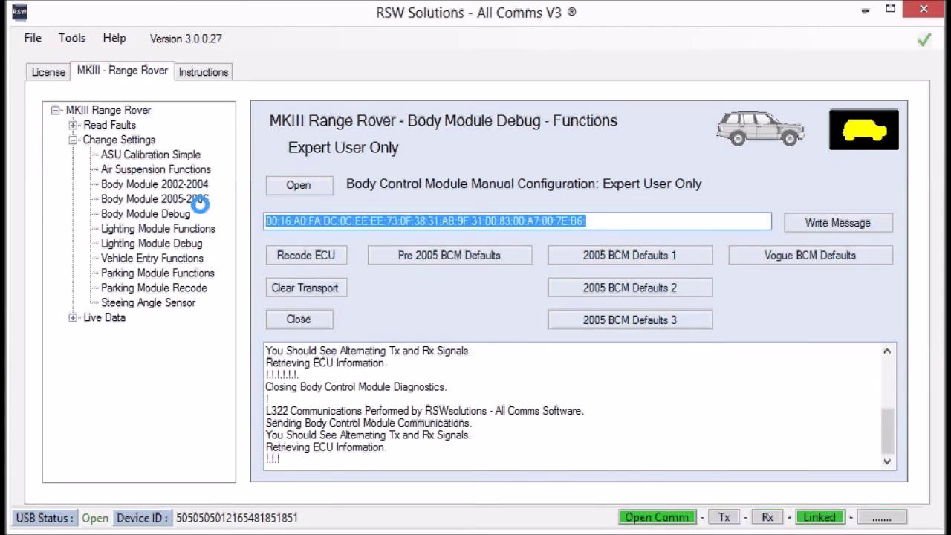
pyautogui.hotkey('ctrl', 'v')
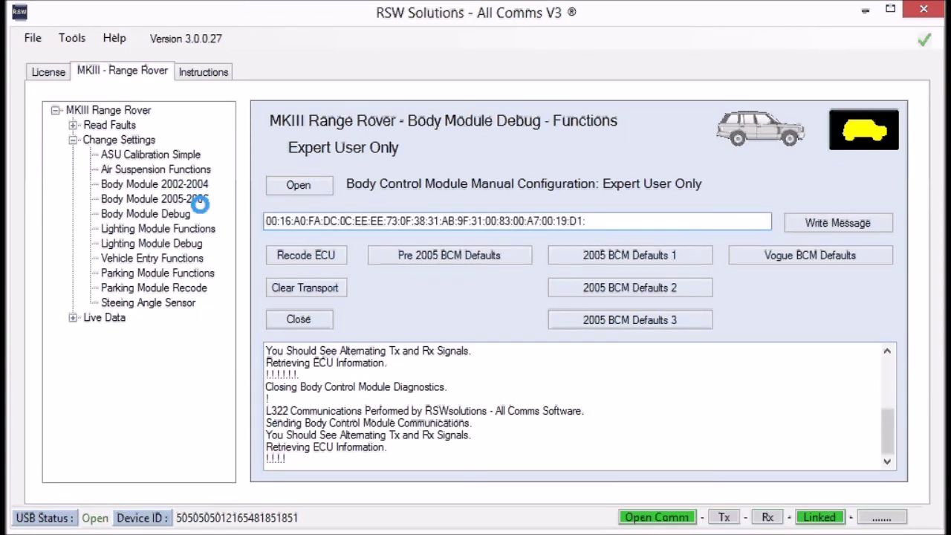
pyautogui.click(834, 223)
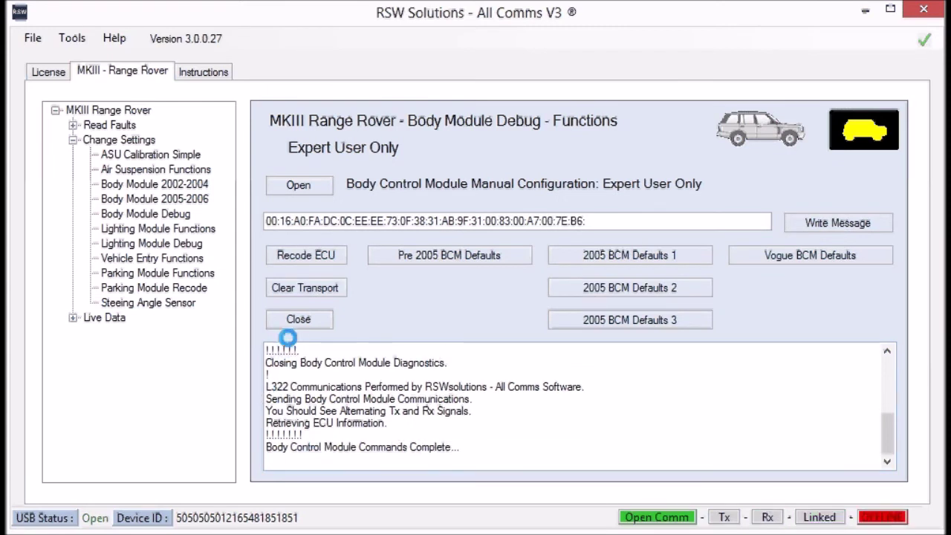
pyautogui.click(298, 320)
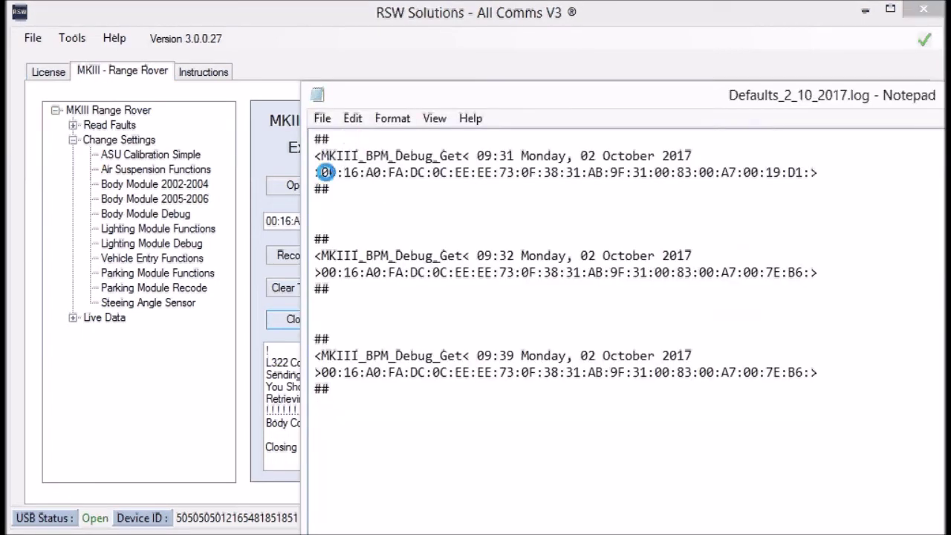
# Copy the 09:31 configuration string from the log again, reopen module communications in All Comms and write the string ending 00:19:D1.
pyautogui.moveTo(326, 172); pyautogui.dragTo(810, 173)
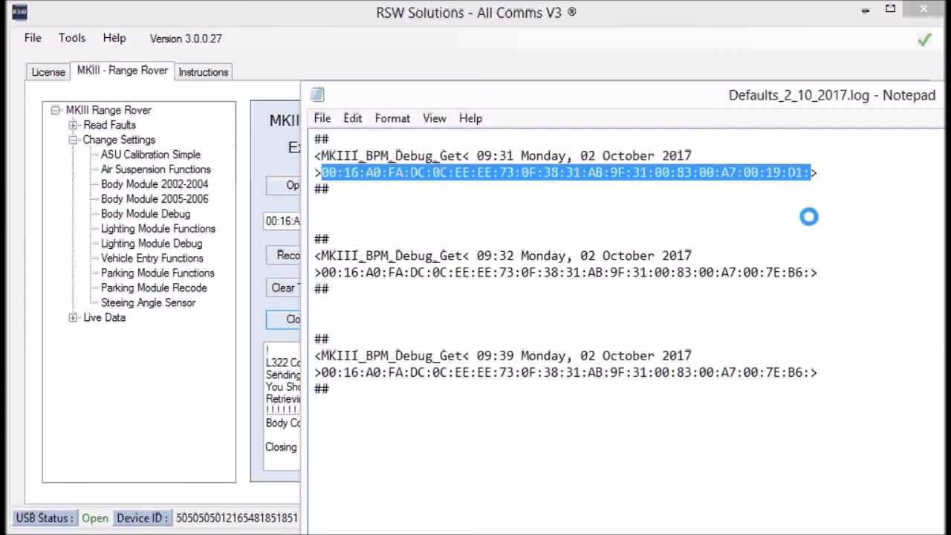
pyautogui.click(268, 156)
pyautogui.click(291, 184)
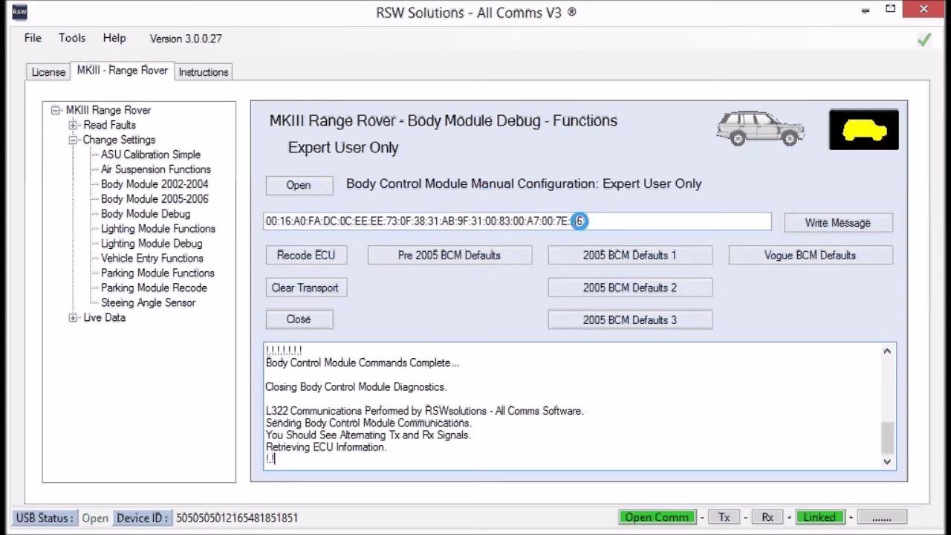
pyautogui.moveTo(594, 220); pyautogui.dragTo(214, 198)
pyautogui.hotkey('ctrl', 'v')
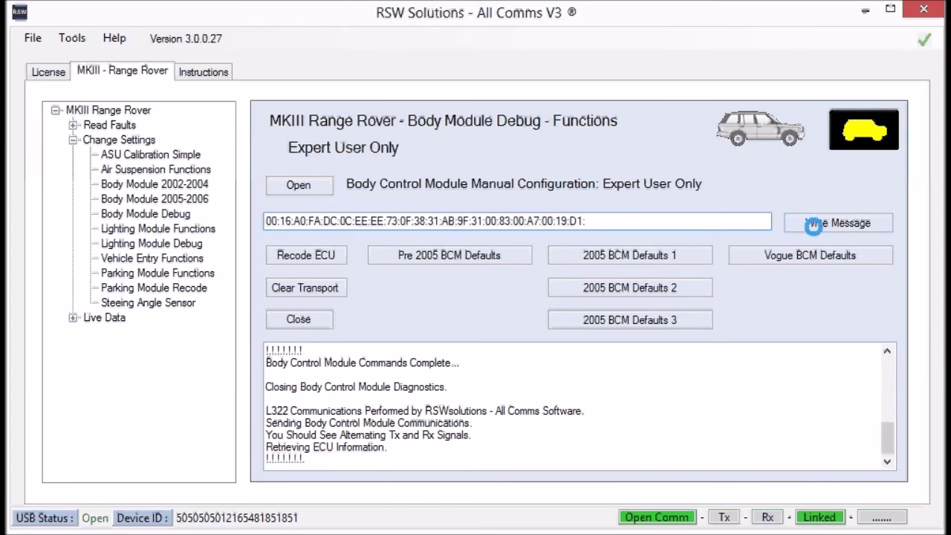
pyautogui.click(814, 224)
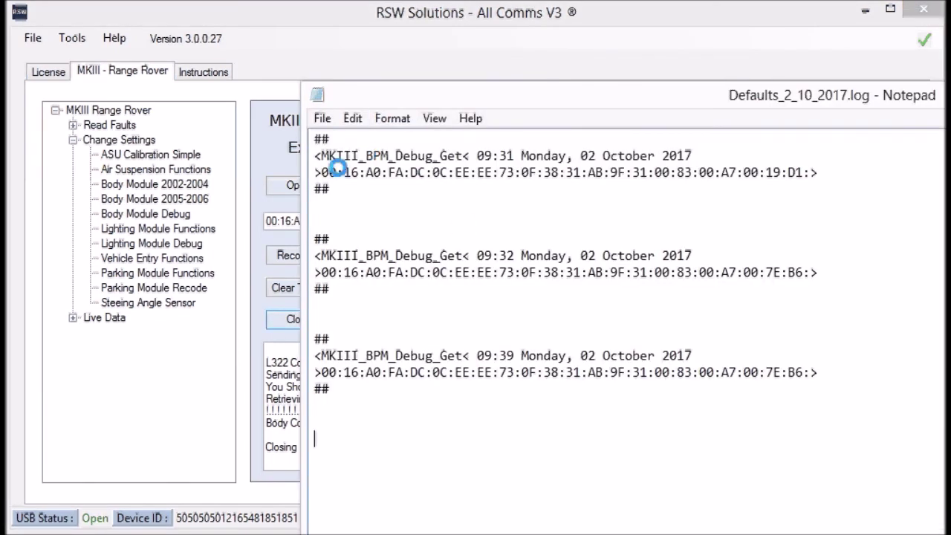
# Repeat the restore in a new All Comms session by writing the log's first string, ending 00:19:D1, to the module.
pyautogui.moveTo(319, 170); pyautogui.dragTo(813, 173)
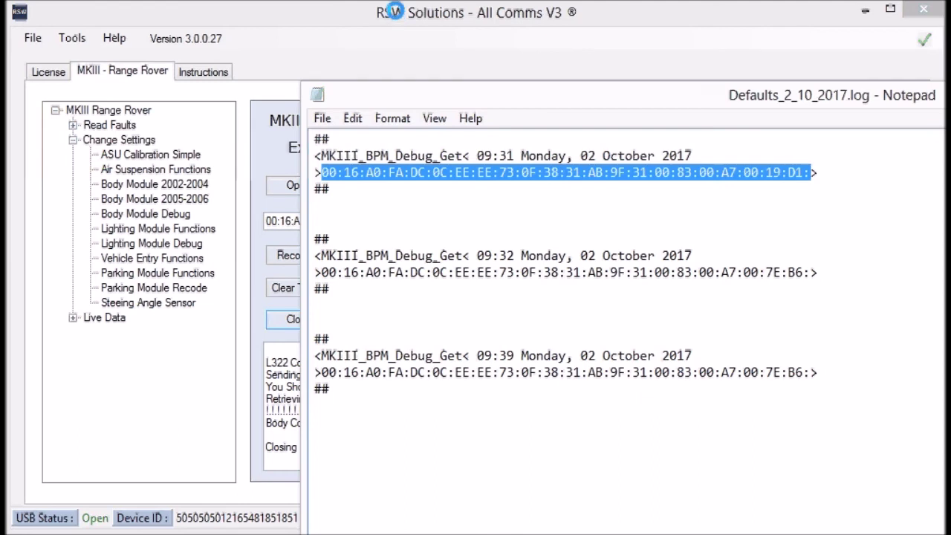
pyautogui.click(395, 11)
pyautogui.click(304, 185)
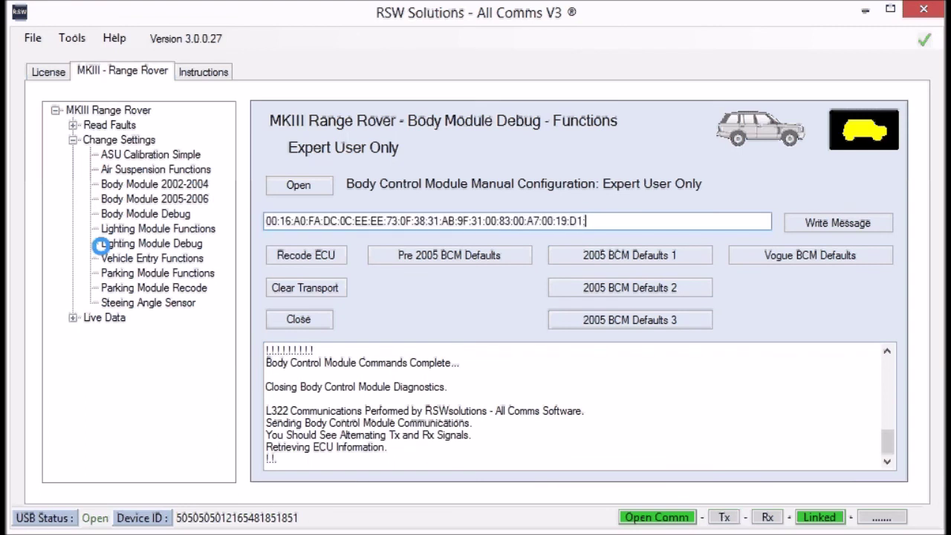
pyautogui.click(848, 223)
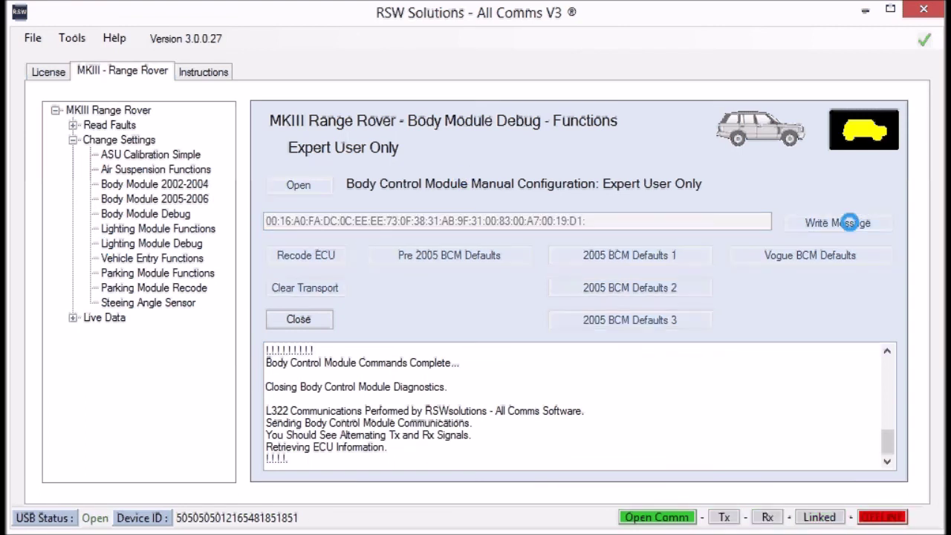